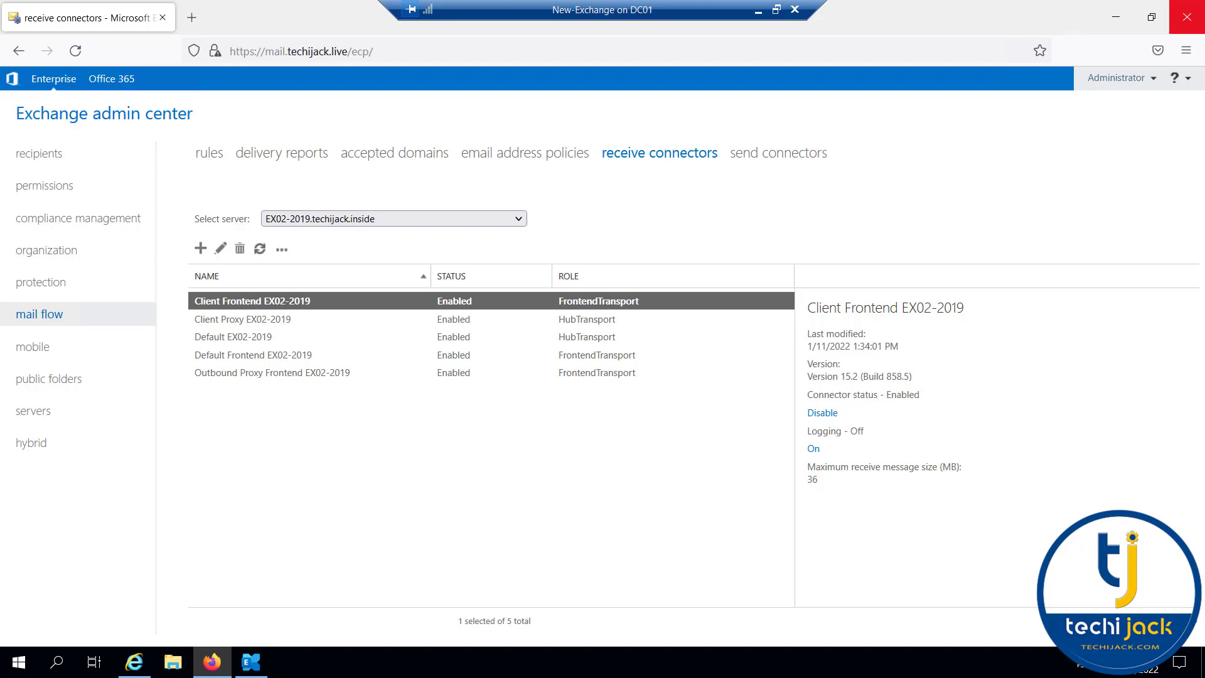
# Open the Client Frontend EX02-2019 receive connector for editing and set its protocol logging level to Verbose
pyautogui.click(221, 250)
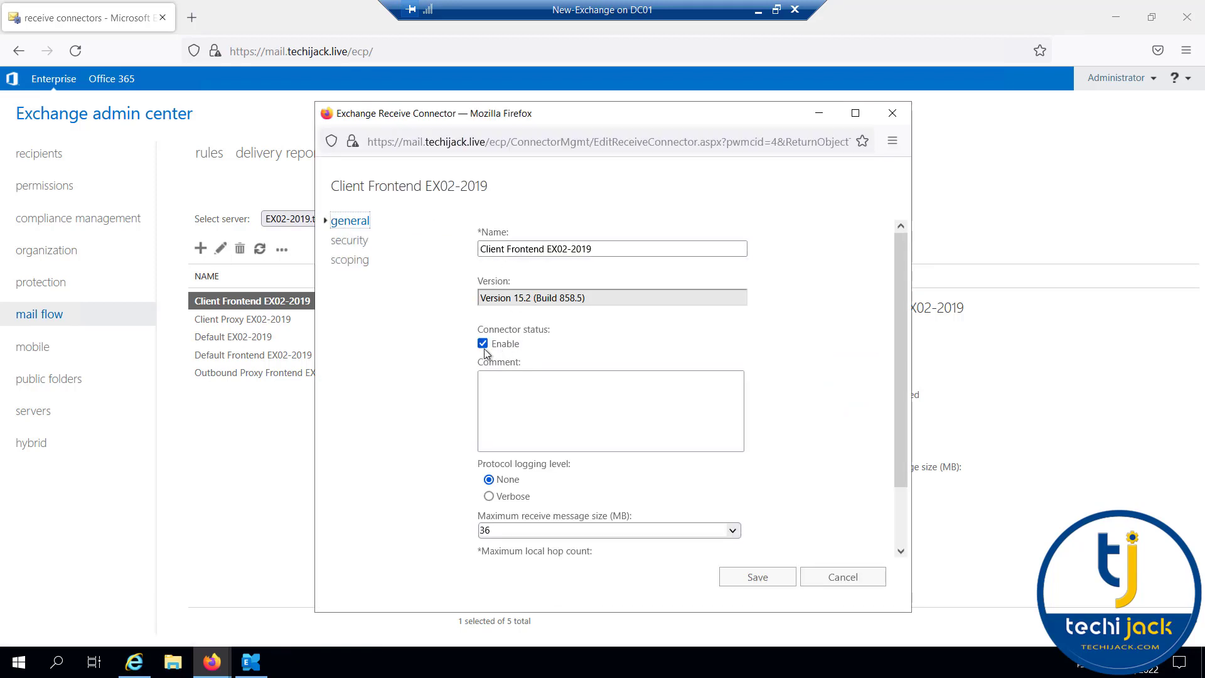
pyautogui.moveTo(479, 468)
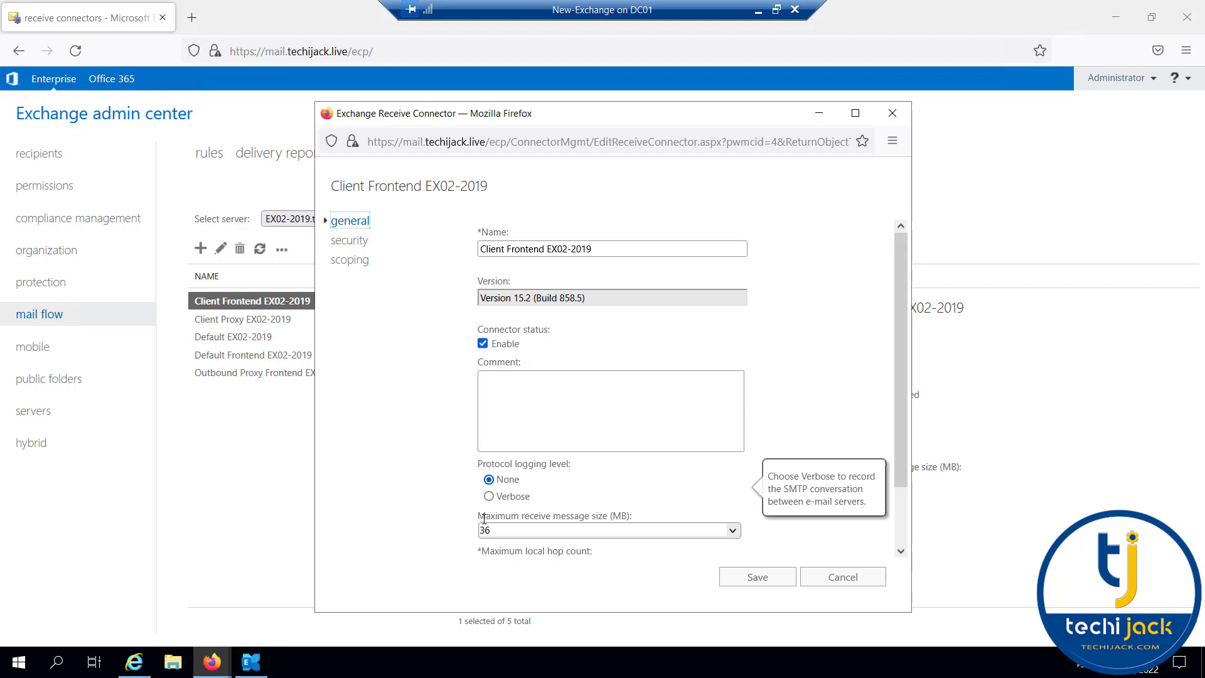
pyautogui.moveTo(484, 519); pyautogui.dragTo(610, 507)
pyautogui.click(612, 507)
pyautogui.scroll(-2, 521, 530)
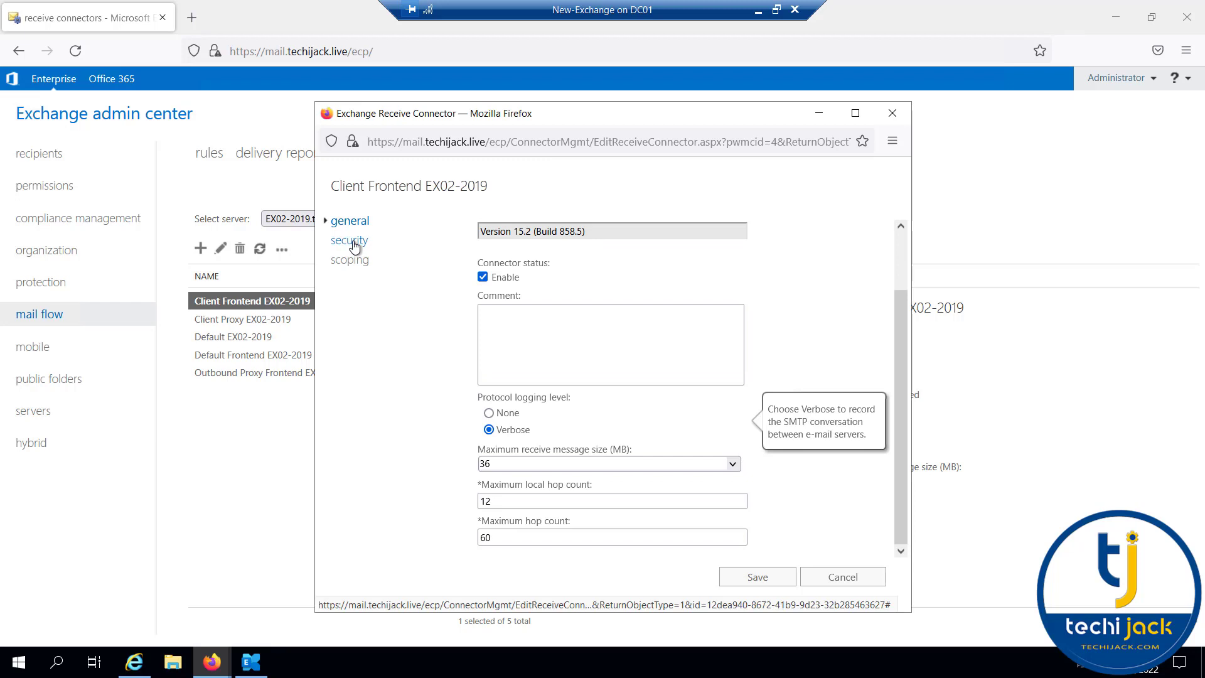
# Examine the connector's security settings, remote IP ranges and network adapter bindings, and close it without saving
pyautogui.click(354, 245)
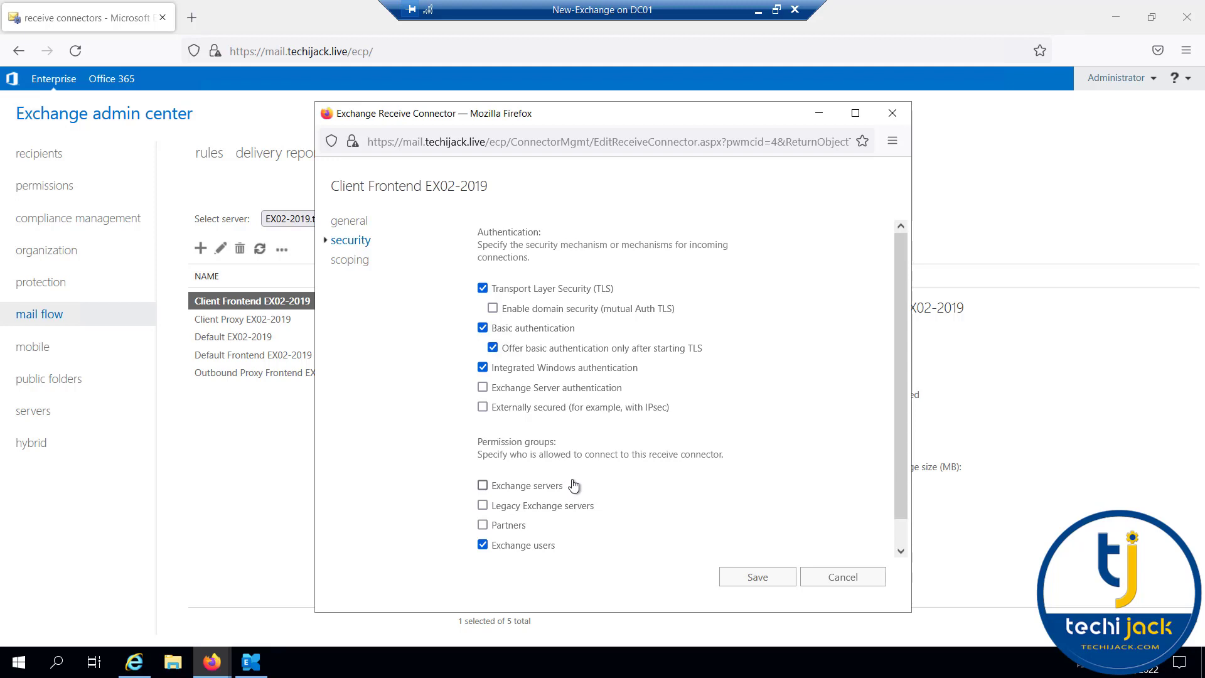
pyautogui.scroll(-1, 588, 506)
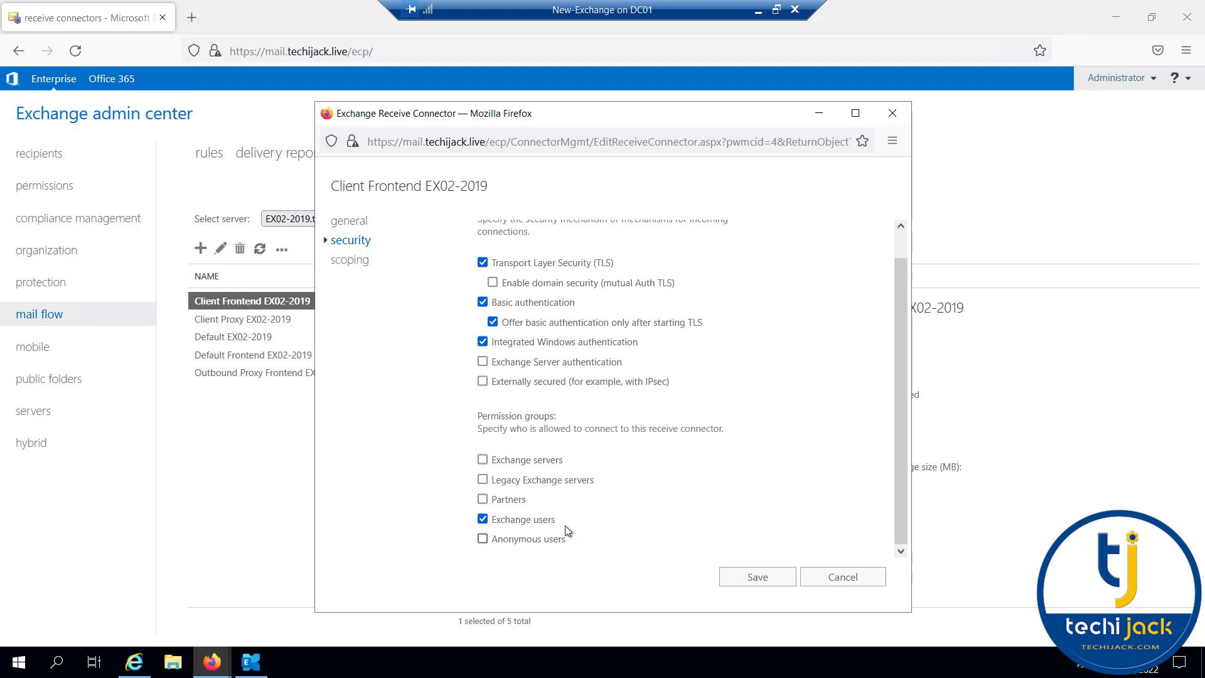
pyautogui.click(351, 261)
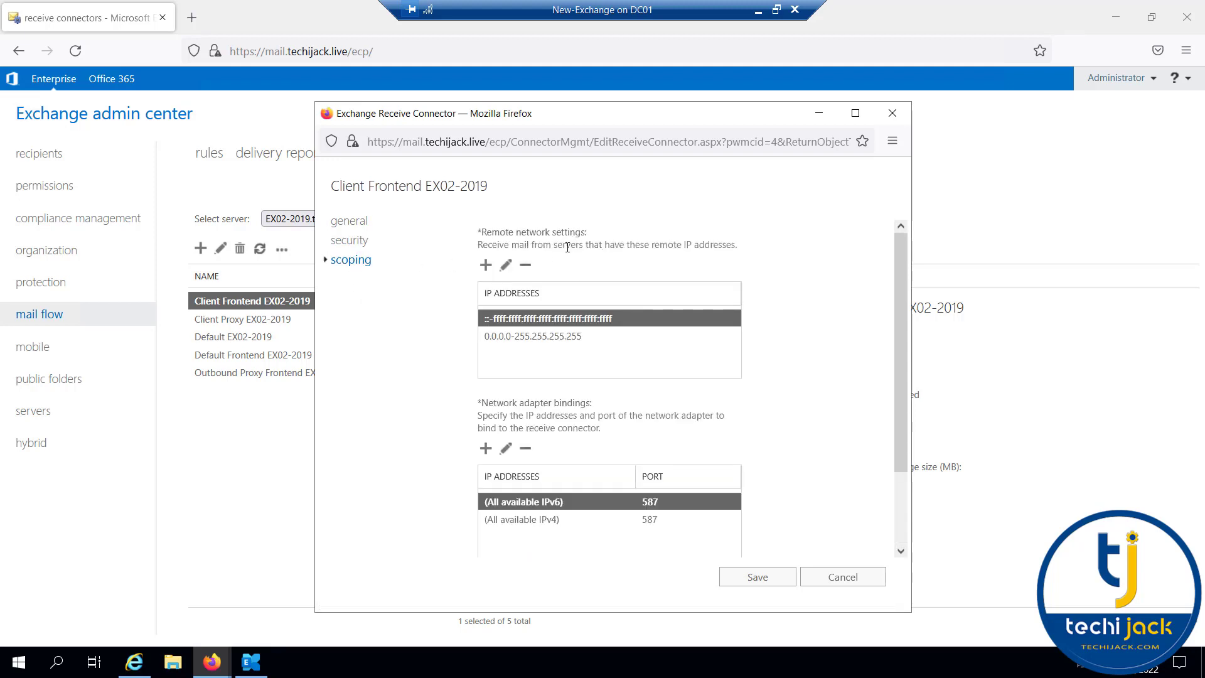
pyautogui.click(526, 336)
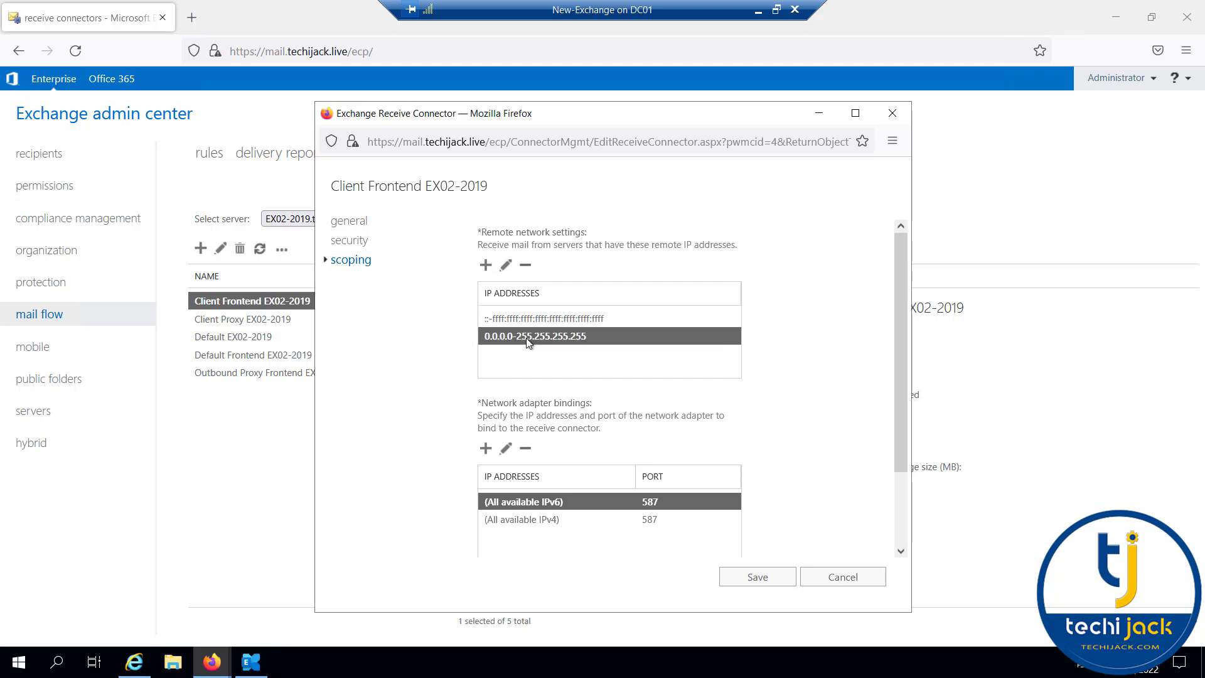
pyautogui.click(504, 266)
pyautogui.moveTo(493, 404); pyautogui.dragTo(573, 403)
pyautogui.click(637, 405)
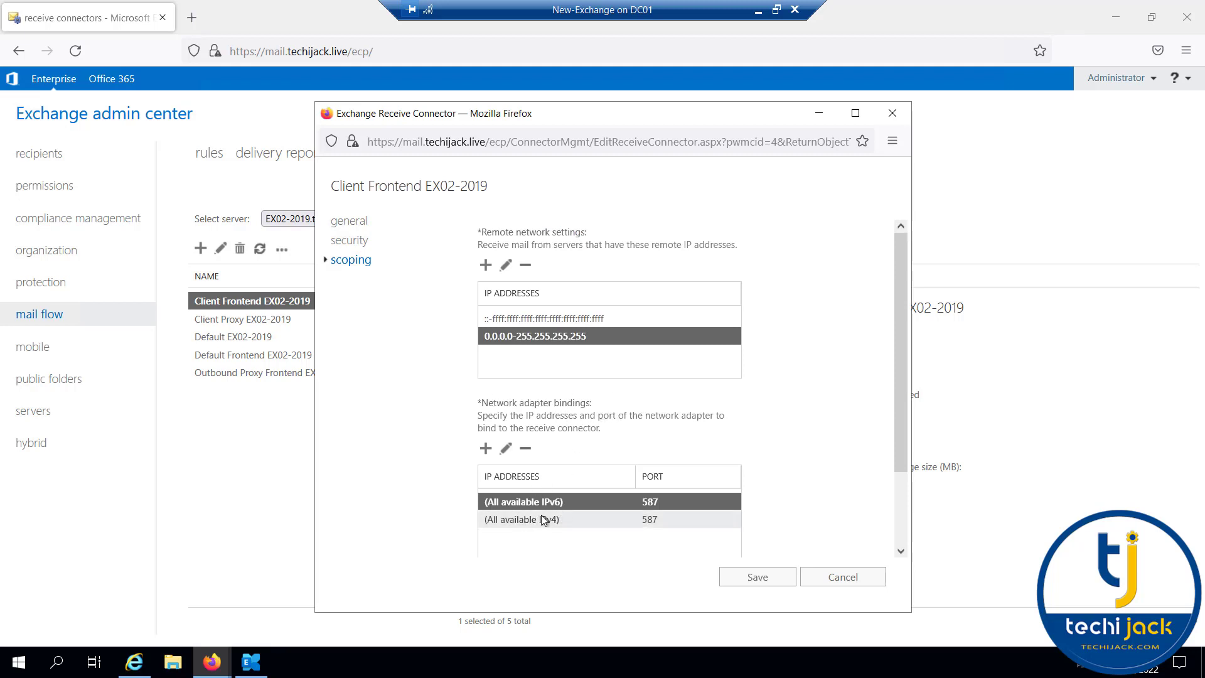
pyautogui.click(854, 576)
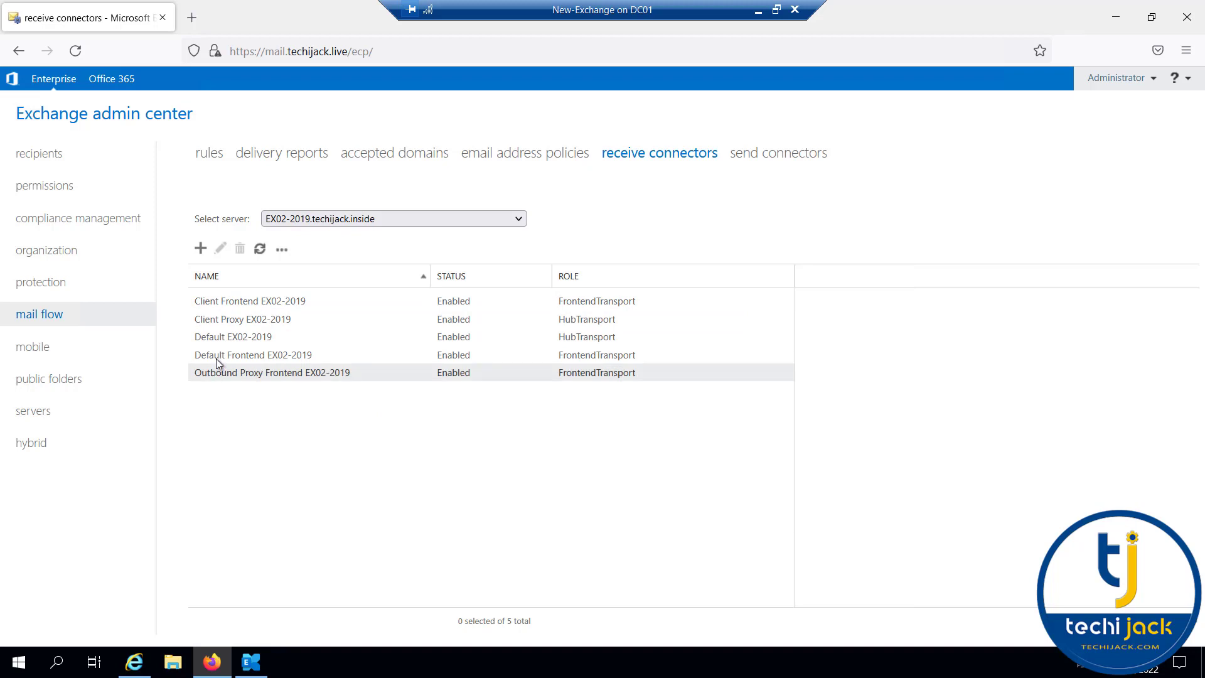
# Check the scoping settings of the Default Frontend EX02-2019 and Default EX02-2019 receive connectors
pyautogui.click(251, 356)
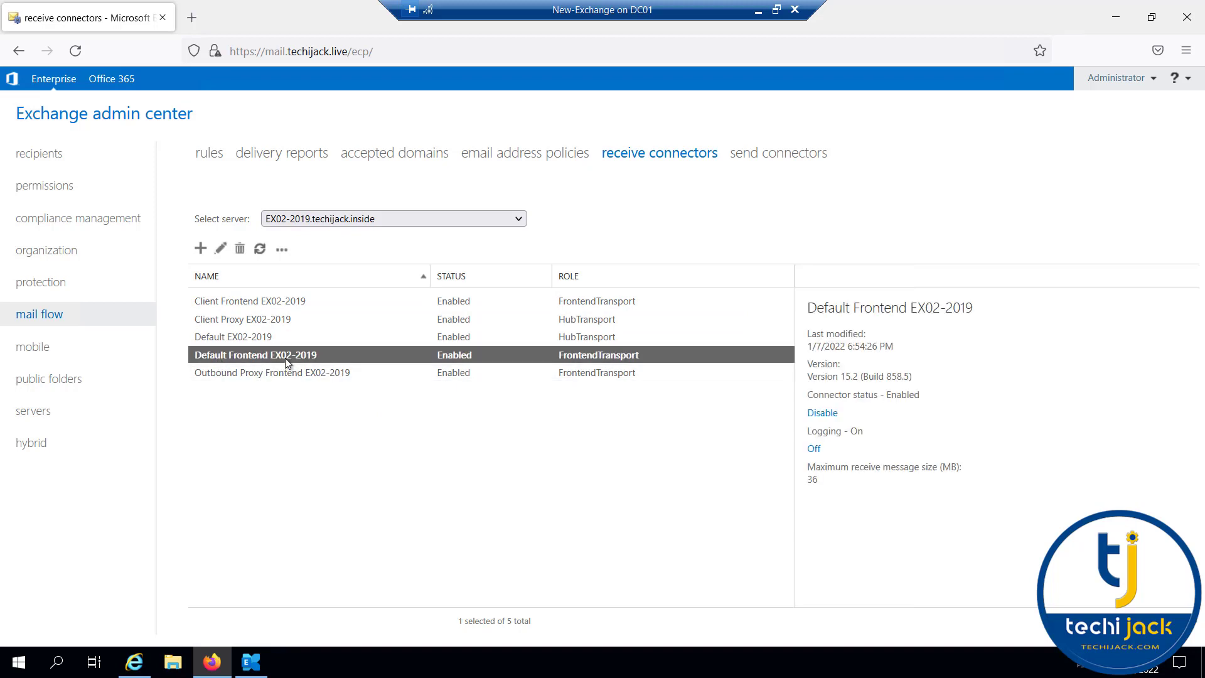
pyautogui.click(221, 249)
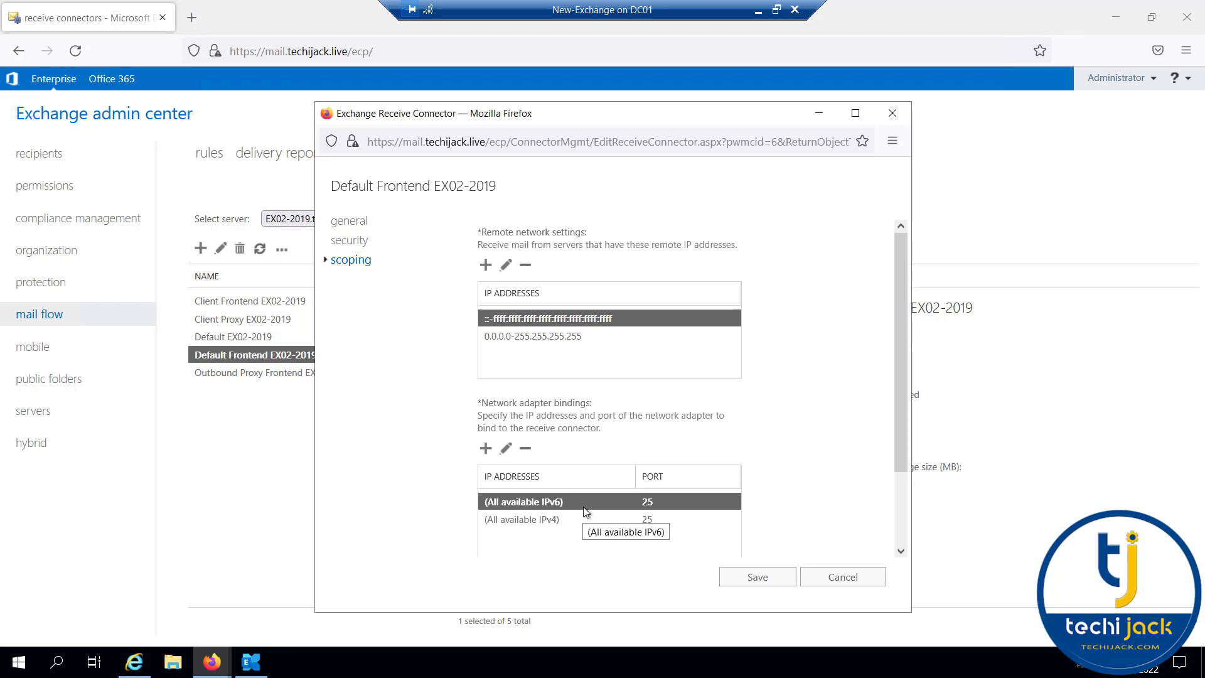
pyautogui.click(213, 339)
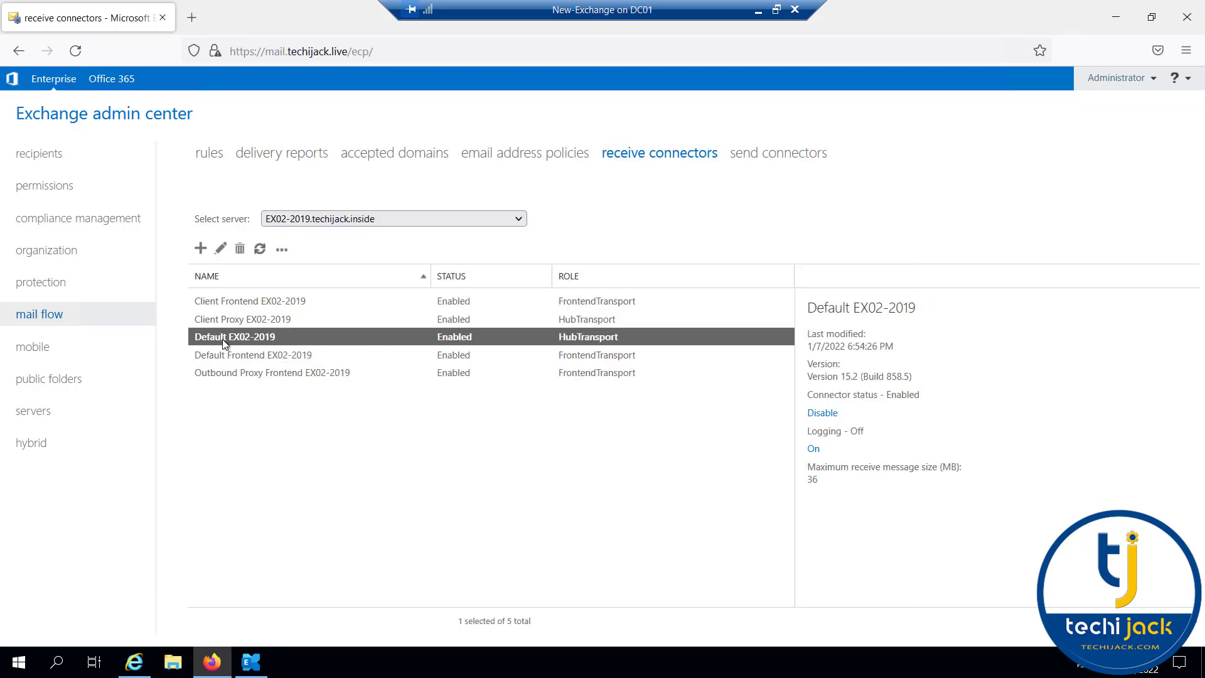
pyautogui.click(221, 249)
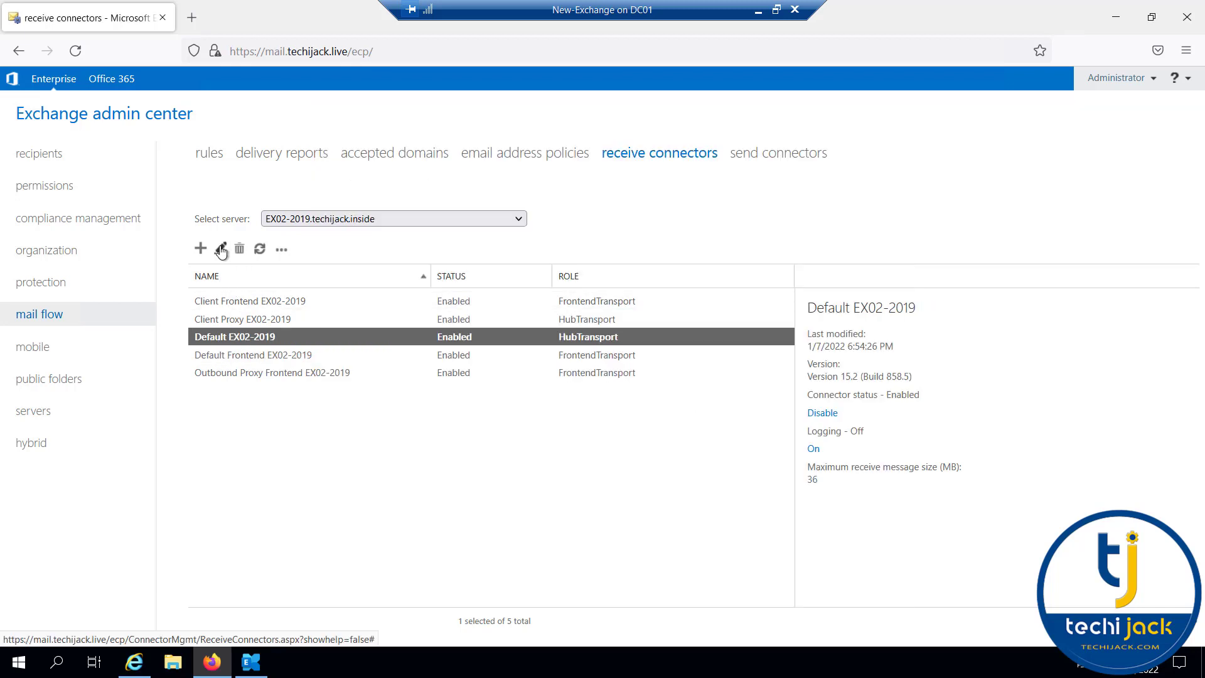
pyautogui.click(350, 260)
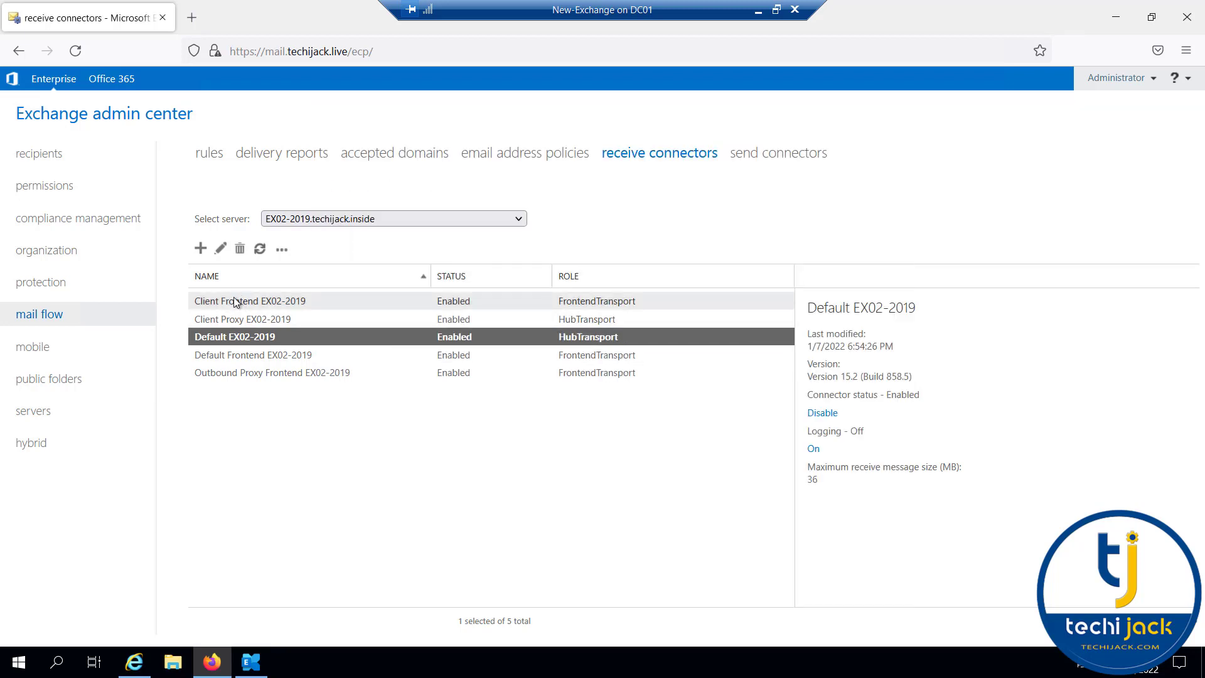
# Check the network adapter bindings and ports of the Client Frontend EX02-2019 receive connector
pyautogui.click(230, 303)
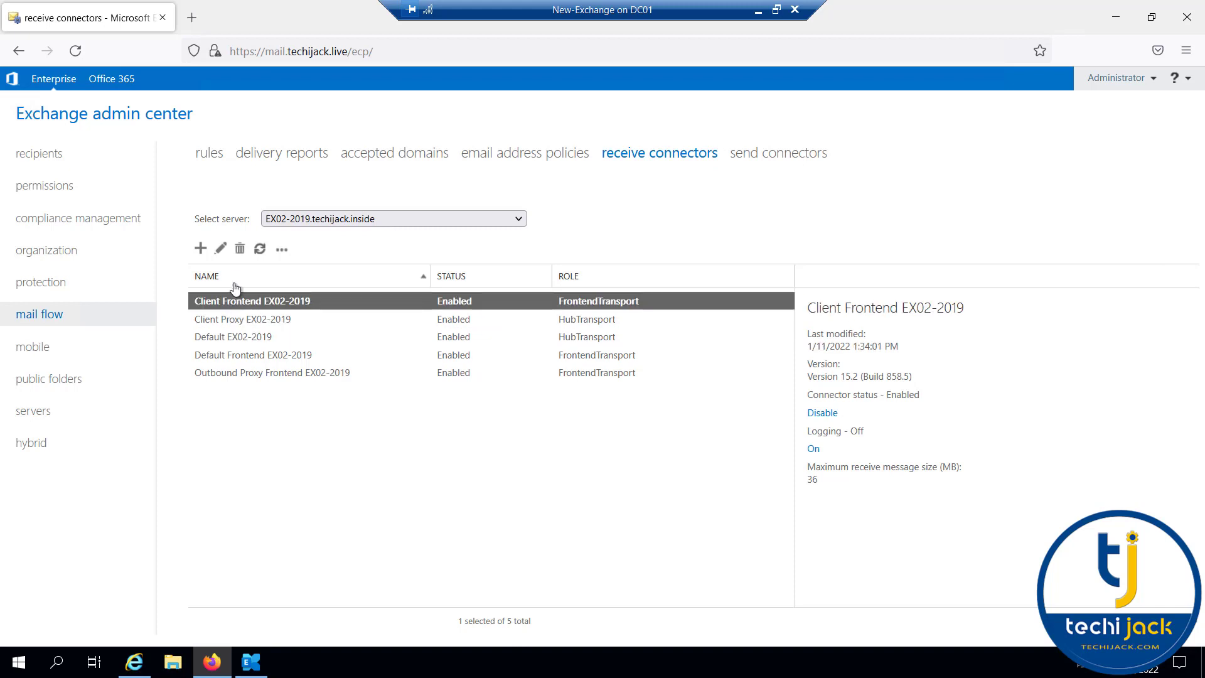
pyautogui.click(221, 249)
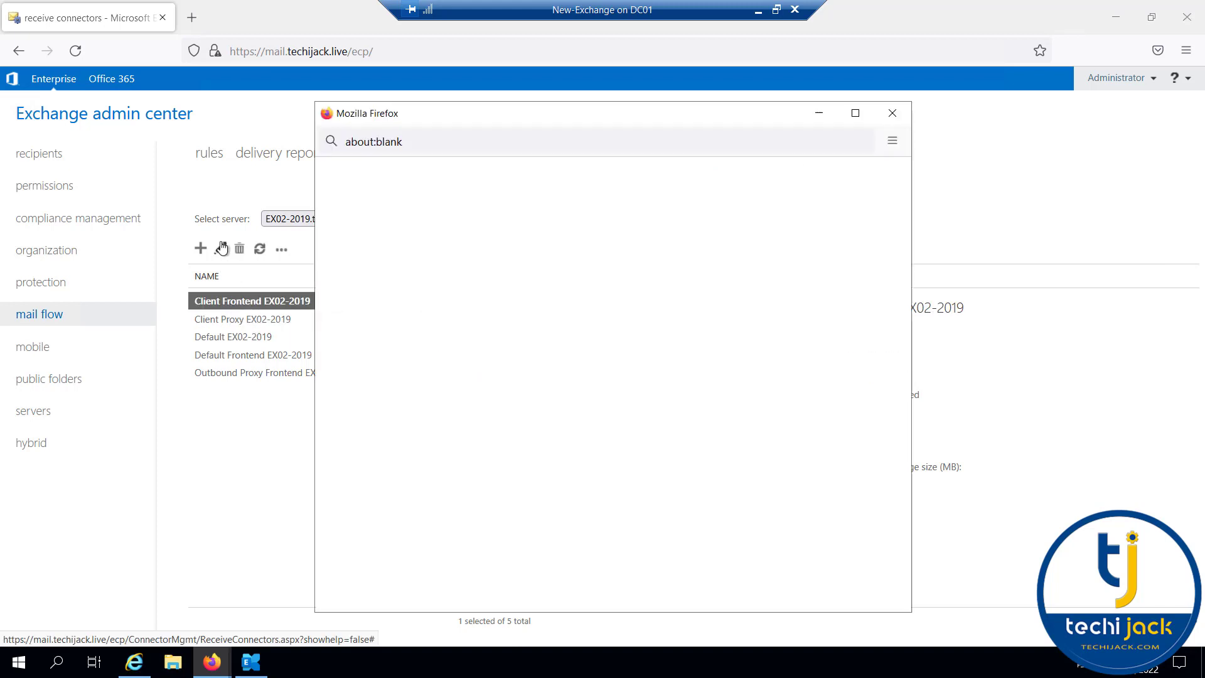
pyautogui.click(349, 260)
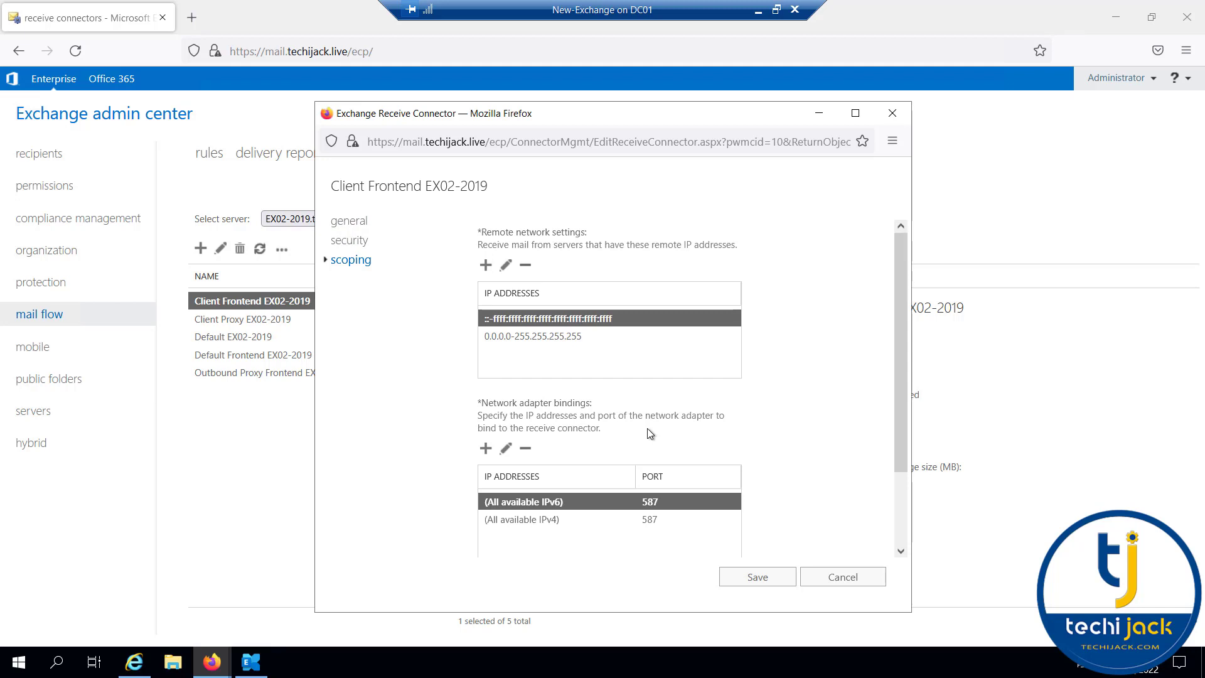
# Review the Client Proxy EX02-2019 and Outbound Proxy Frontend EX02-2019 receive connectors
pyautogui.click(245, 319)
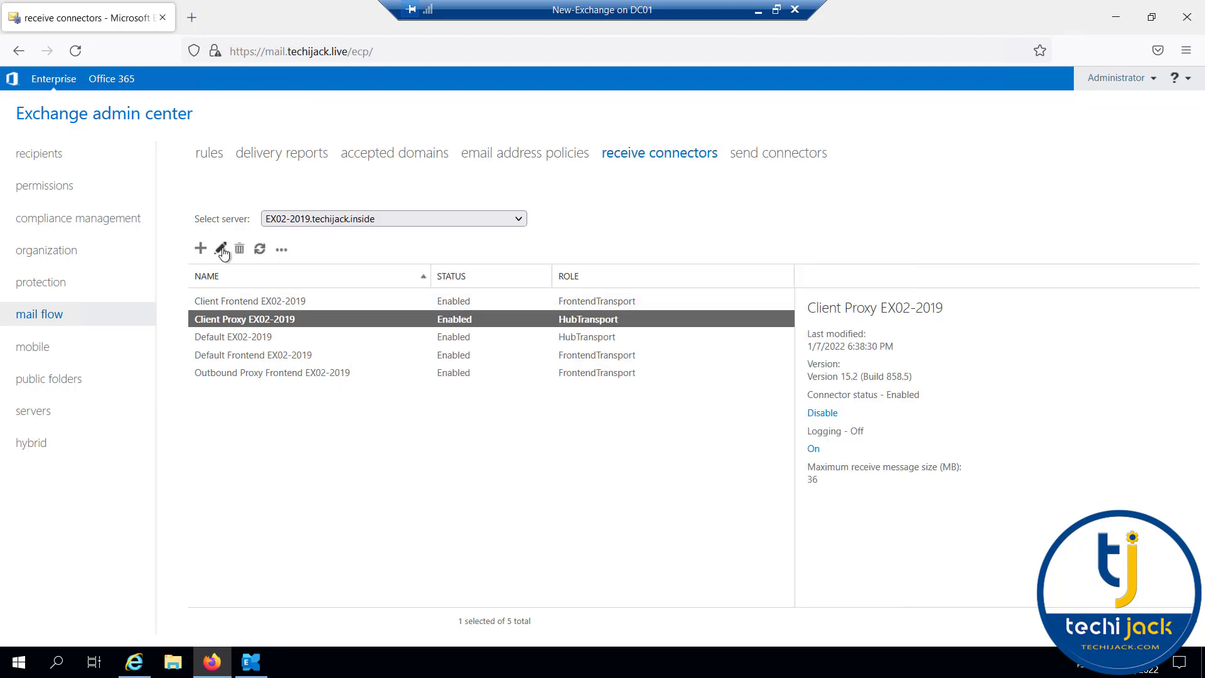
pyautogui.click(220, 248)
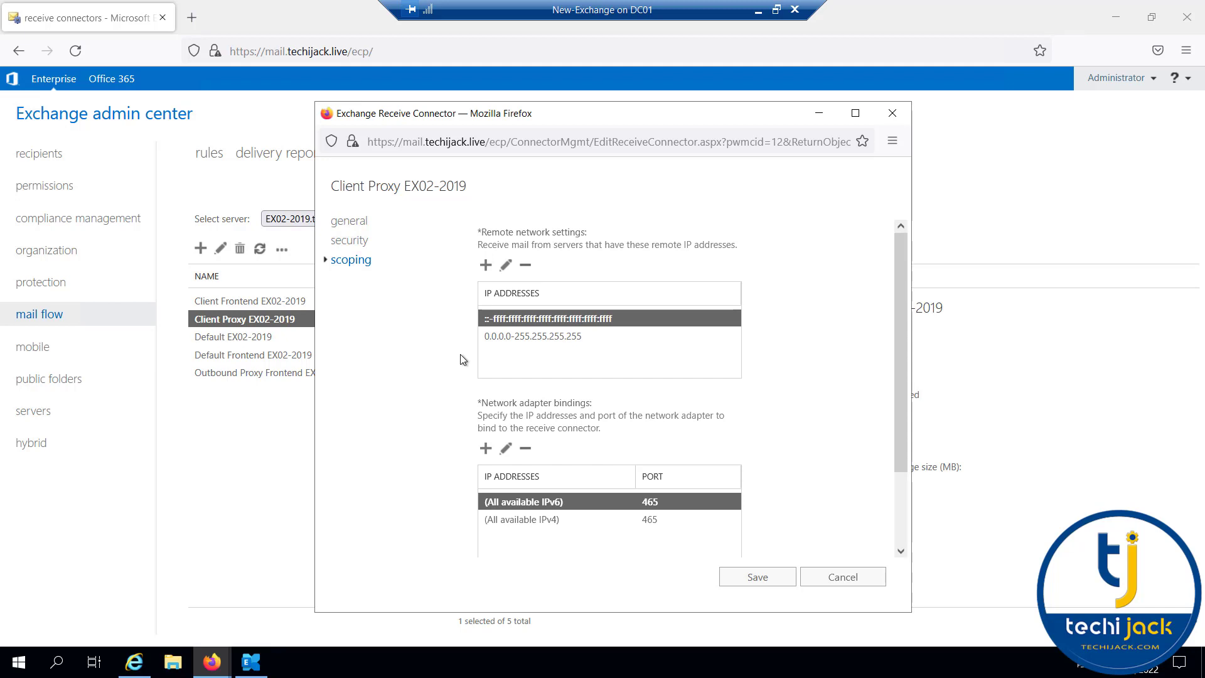
pyautogui.press('Escape')
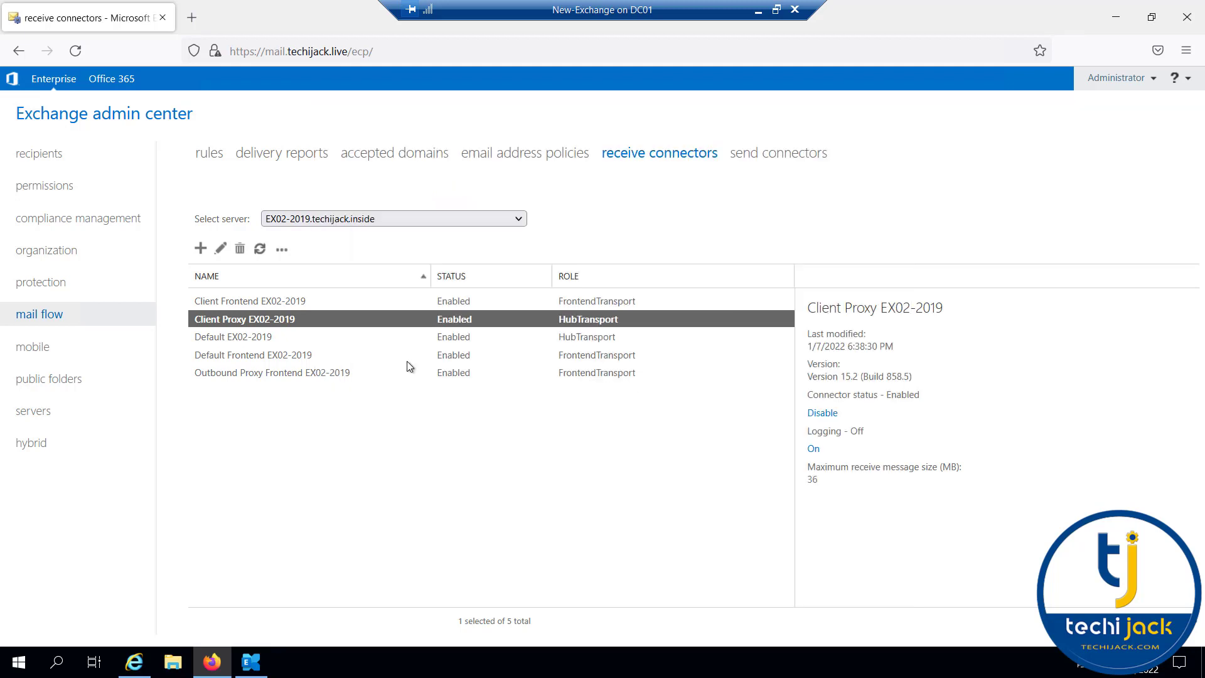
pyautogui.click(242, 374)
pyautogui.click(221, 249)
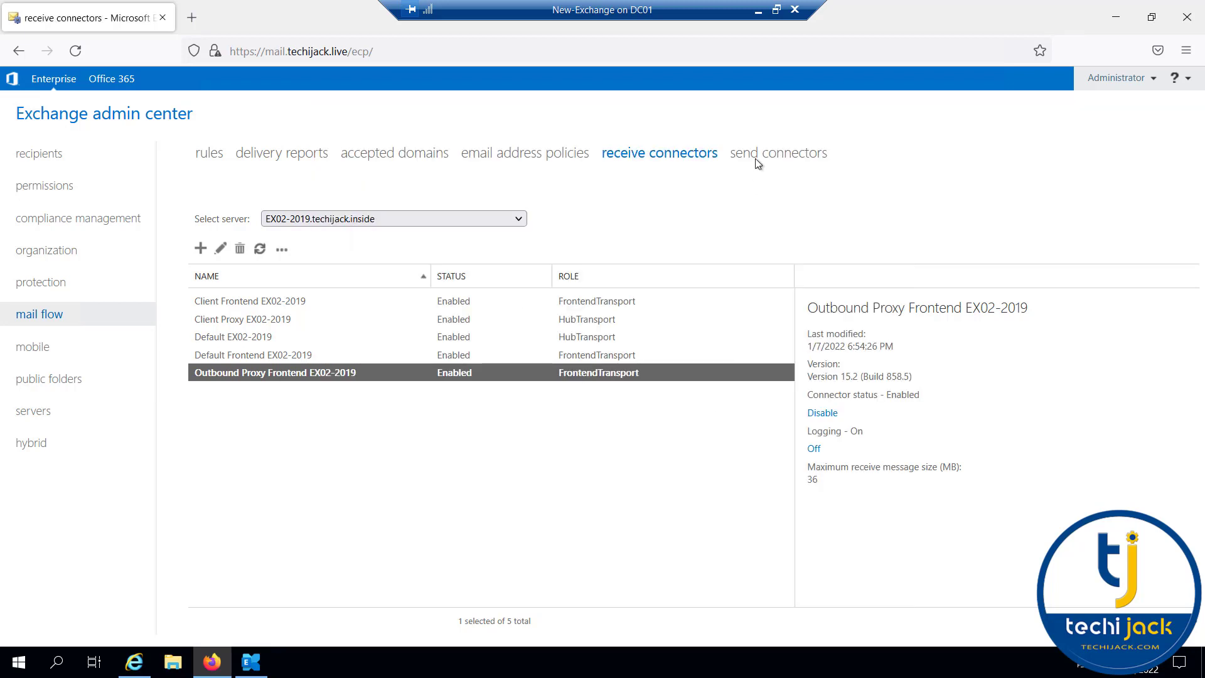
# Start a new send connector named Outbound with the type Internet
pyautogui.click(758, 159)
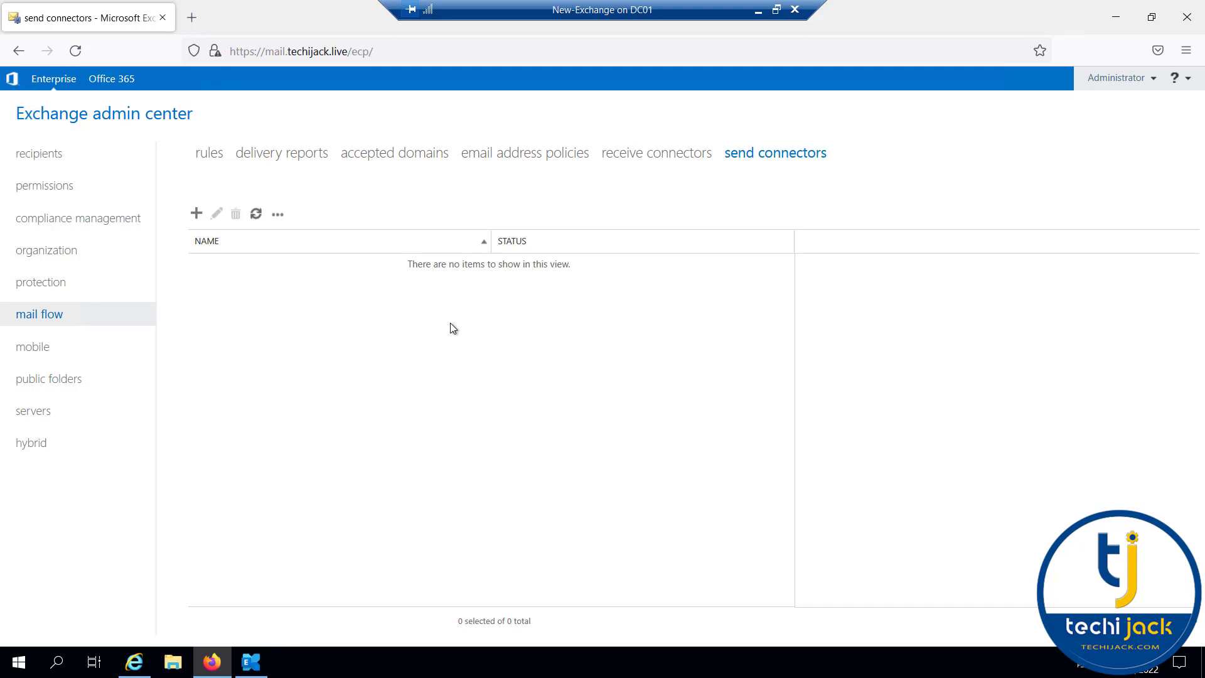
pyautogui.click(197, 214)
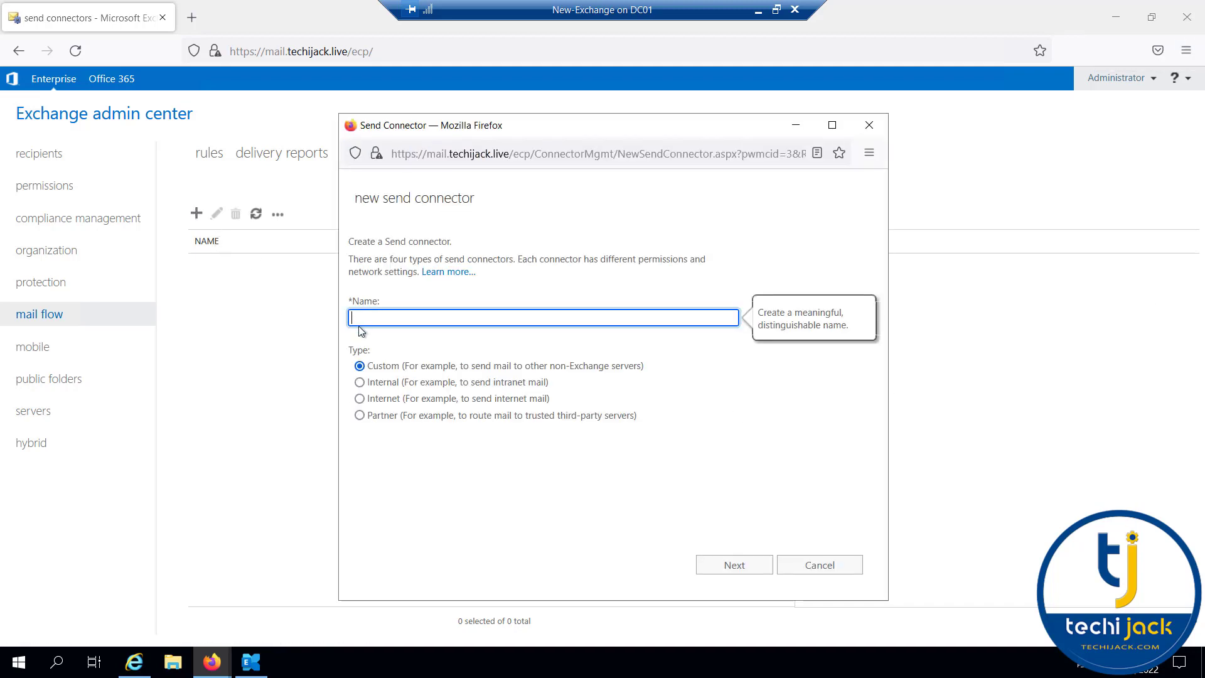
pyautogui.write('Out')
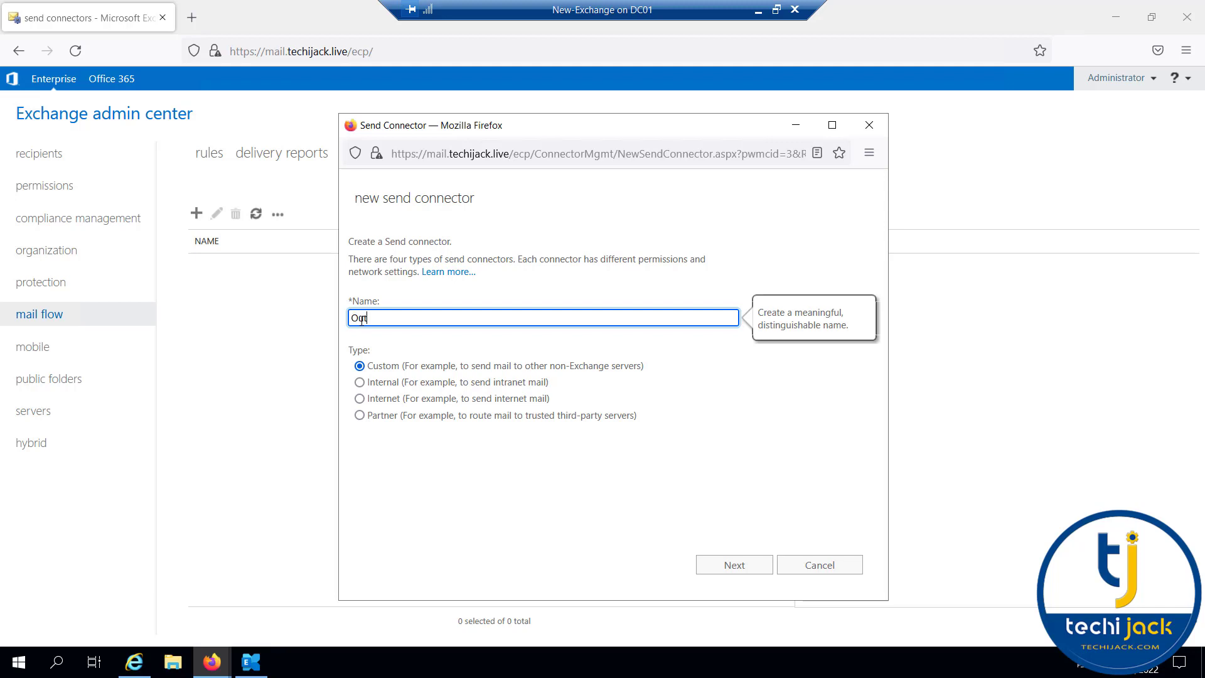
pyautogui.write('bound')
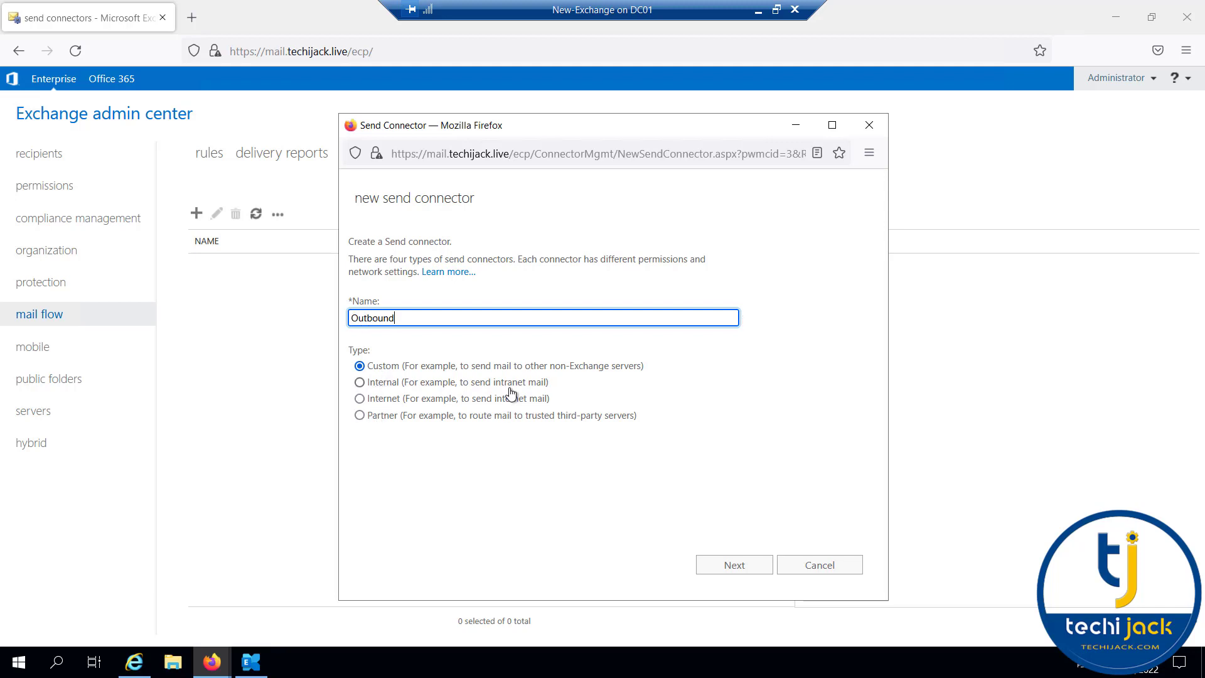
pyautogui.click(360, 399)
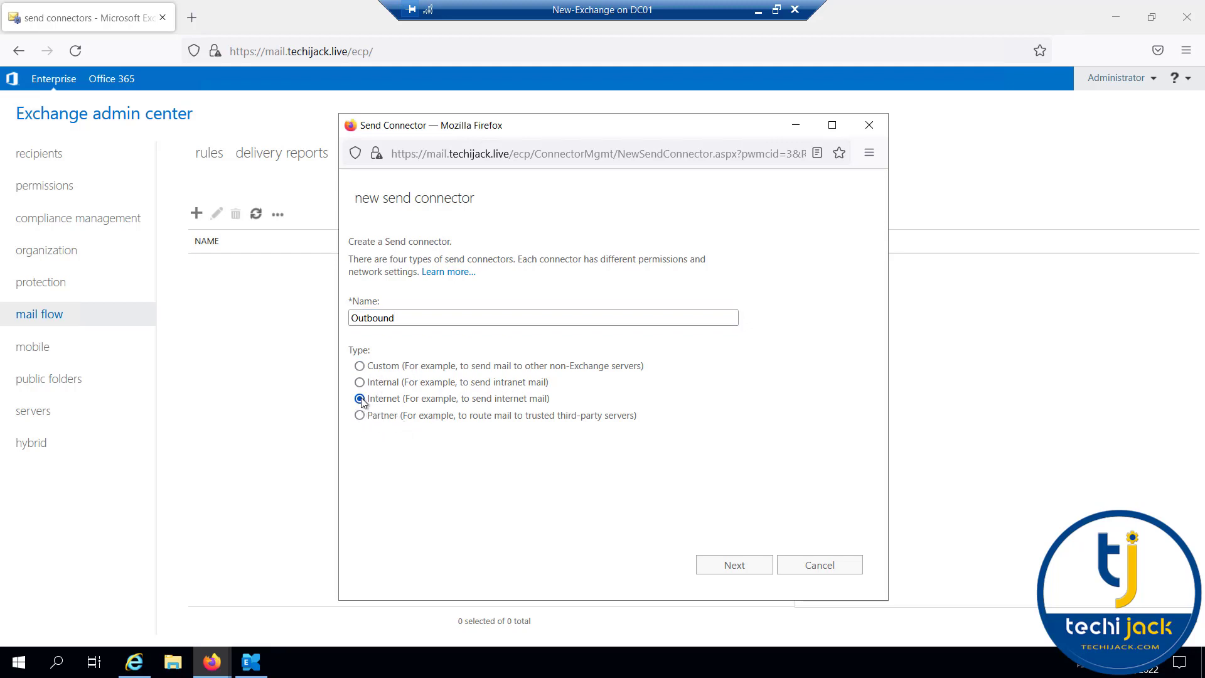
pyautogui.click(728, 566)
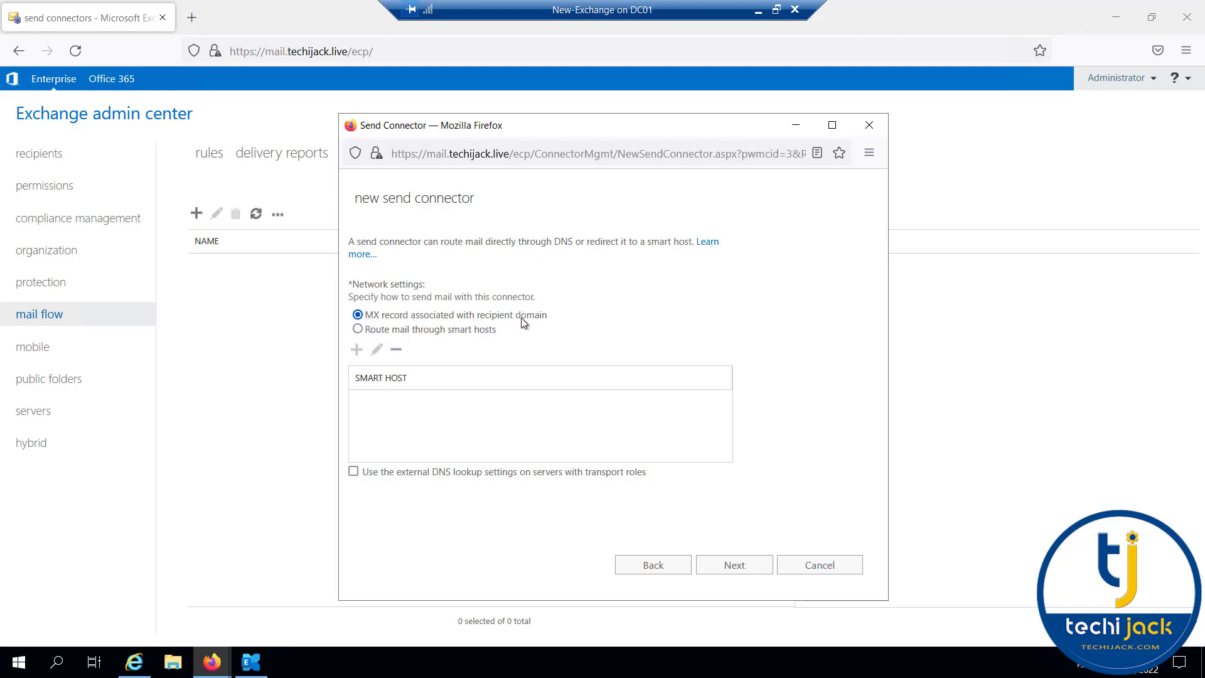
pyautogui.click(357, 330)
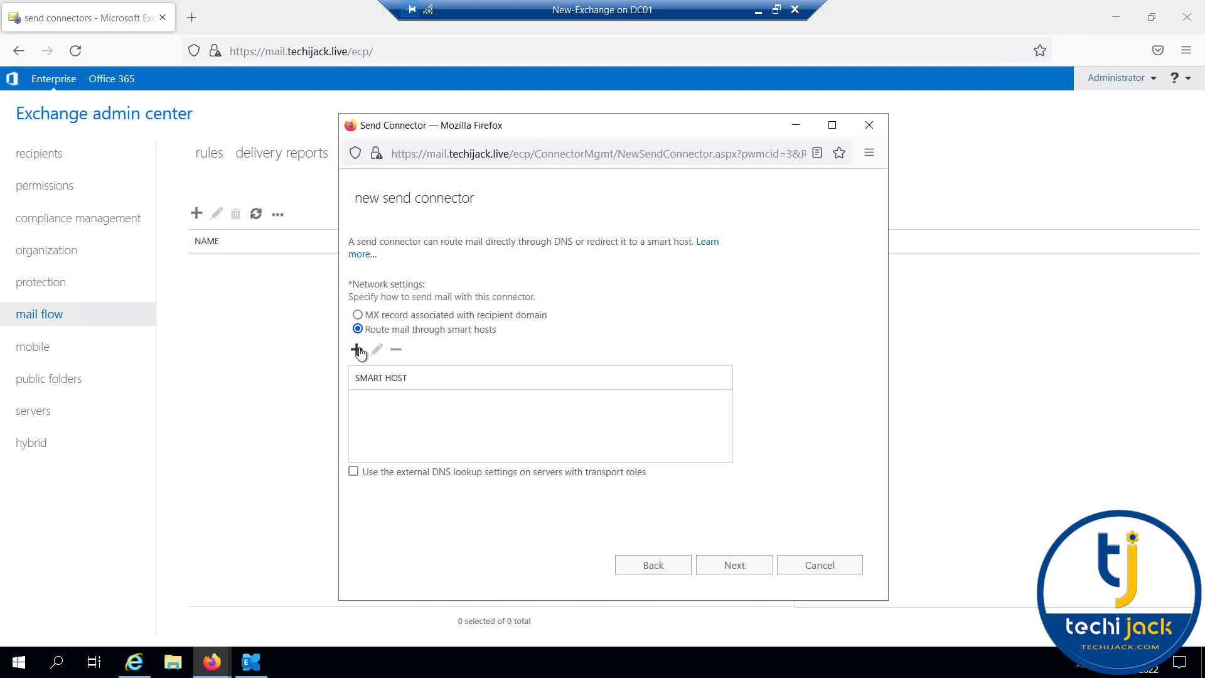
pyautogui.click(358, 349)
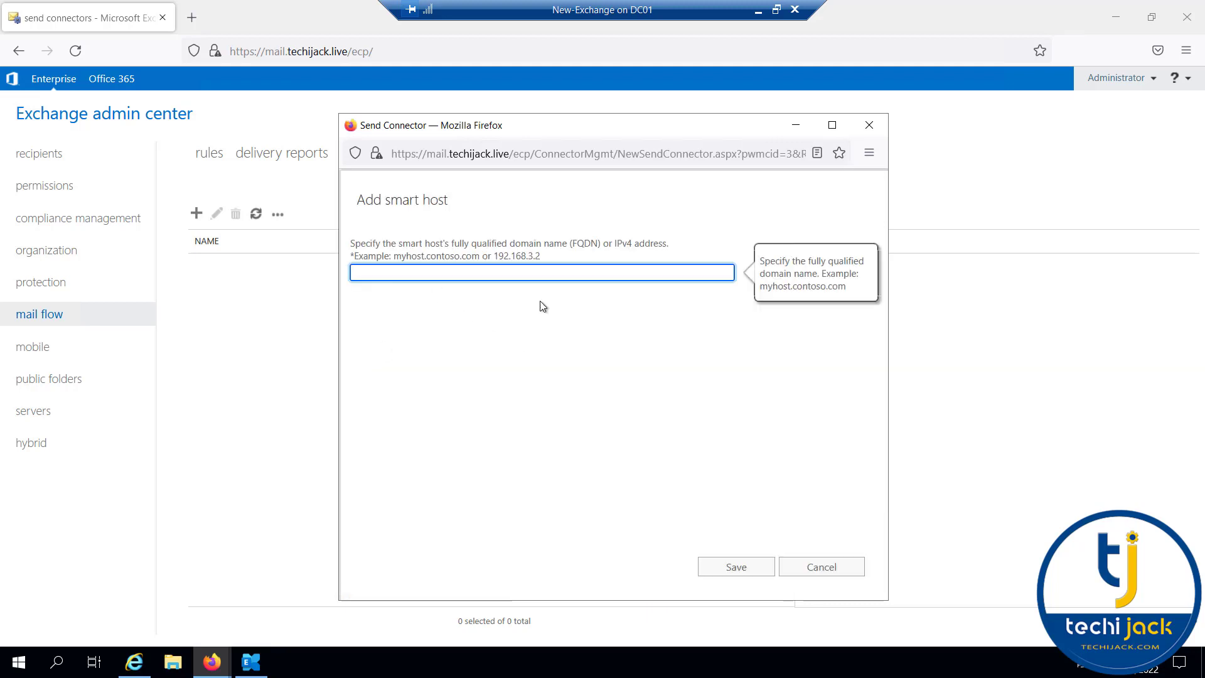
pyautogui.click(821, 566)
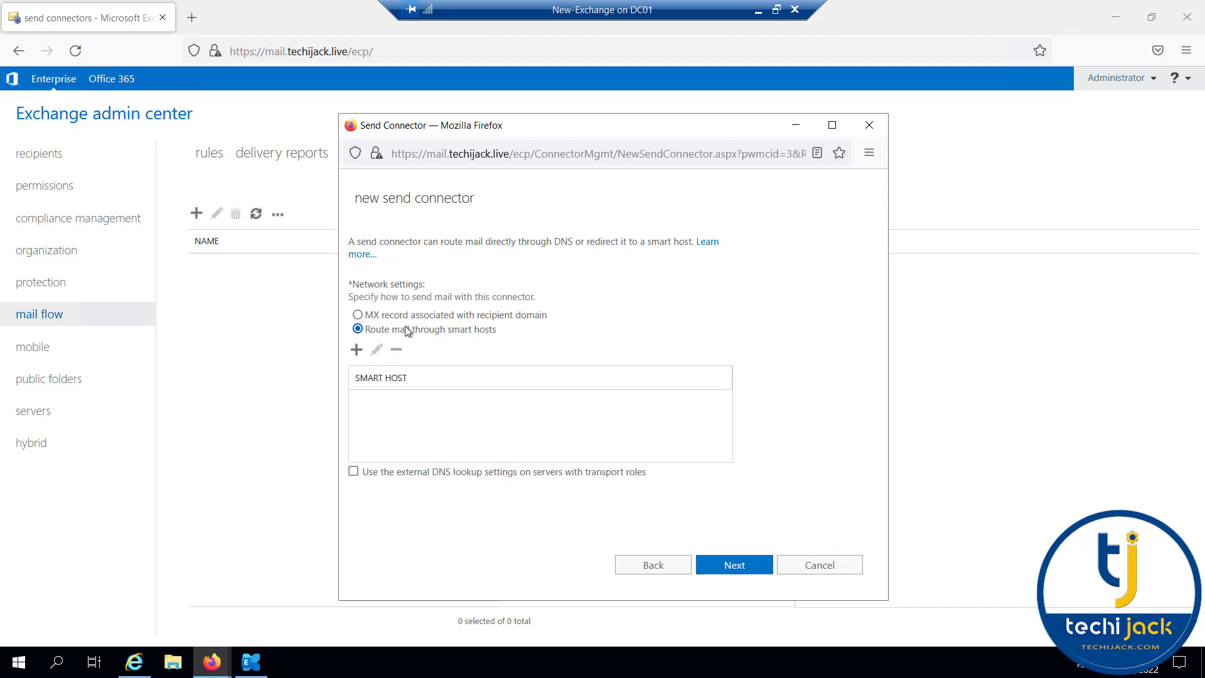
pyautogui.click(358, 314)
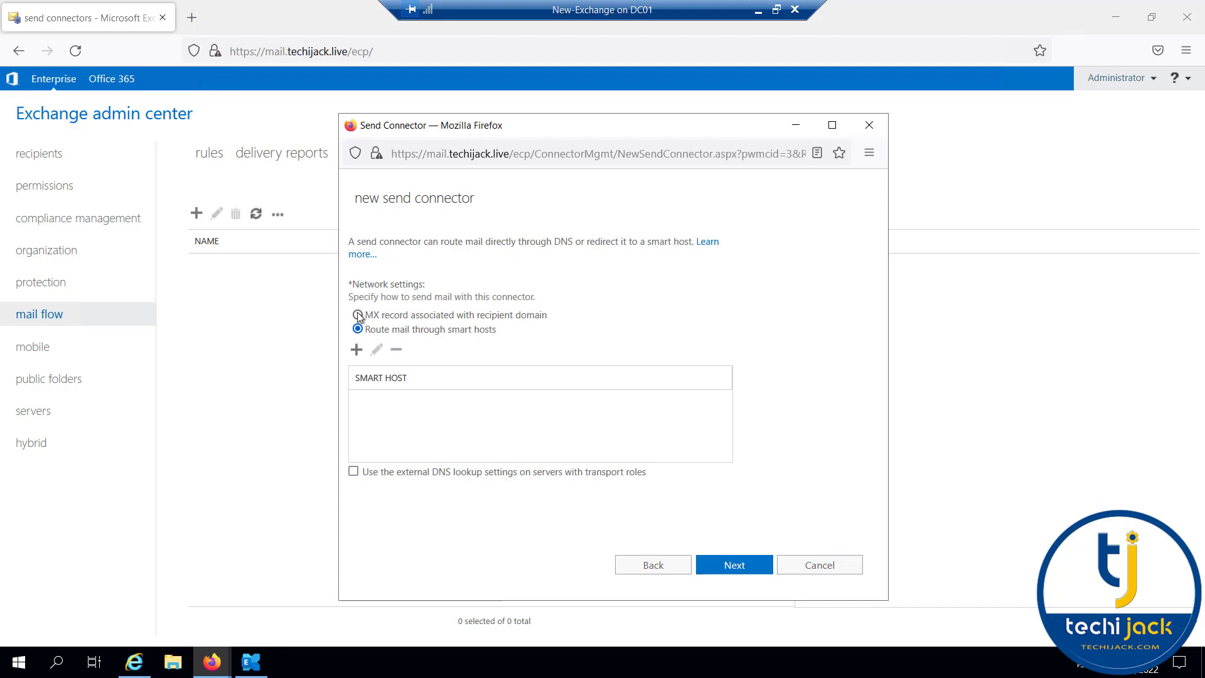
# Accept mail routing by the recipient domain's MX record and add an SMTP address space with the domain *
pyautogui.click(730, 566)
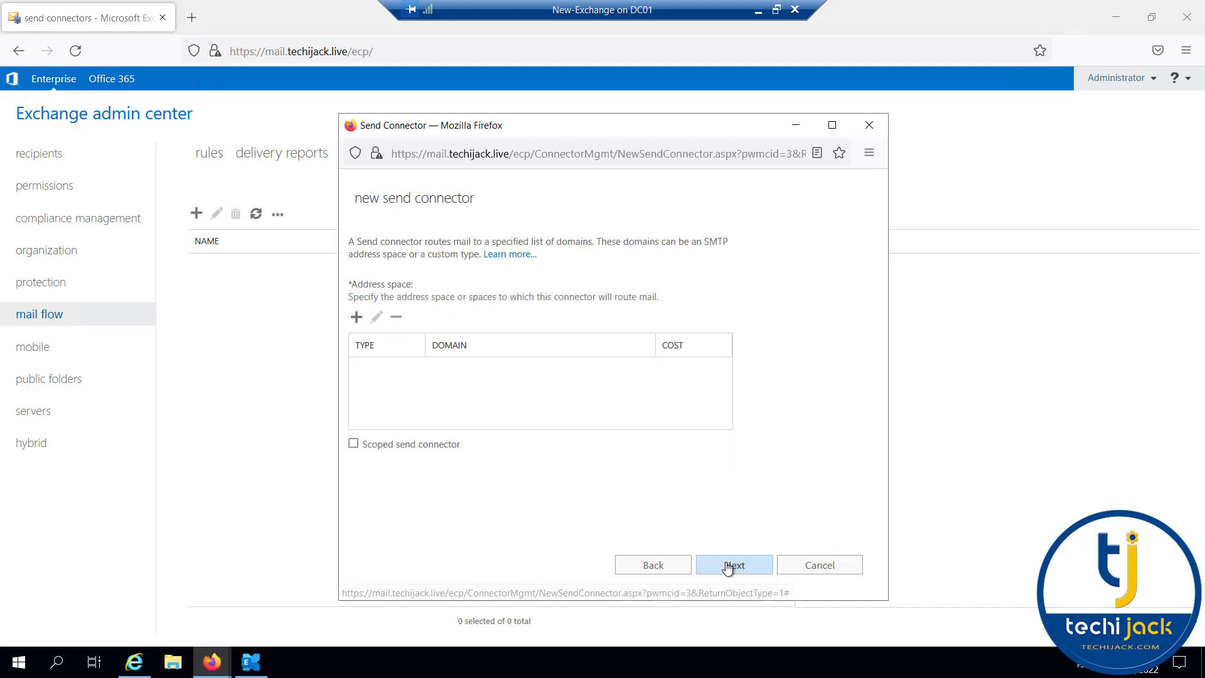
pyautogui.click(357, 316)
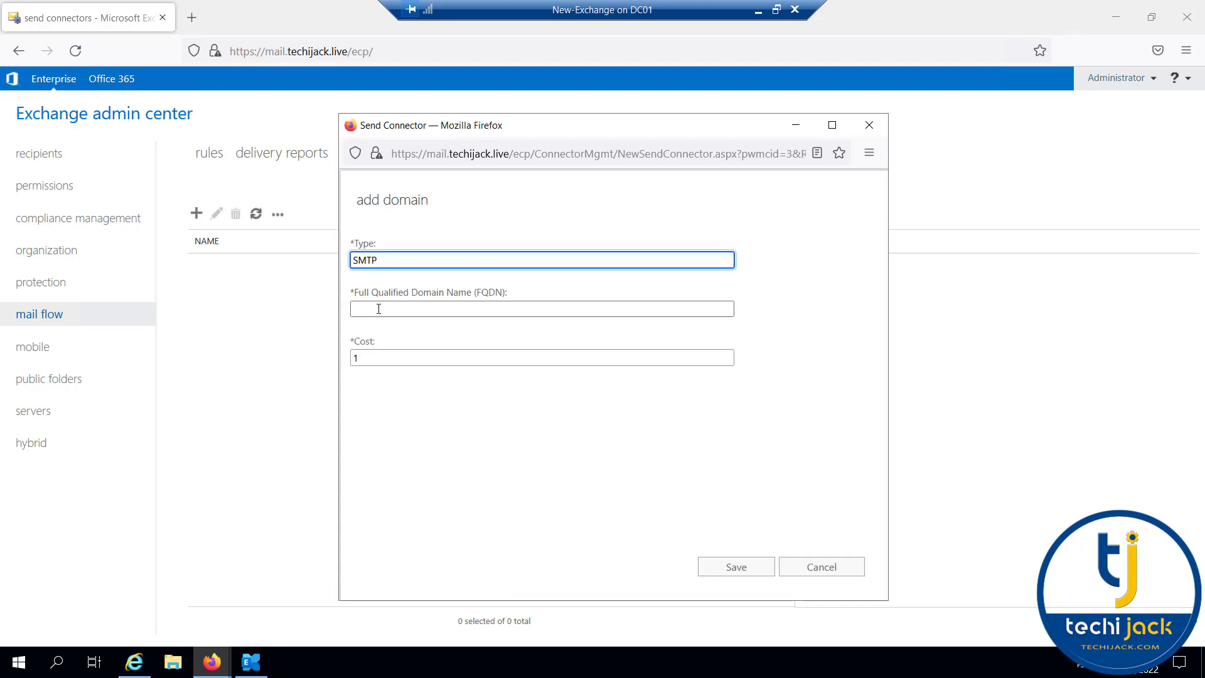
pyautogui.click(378, 308)
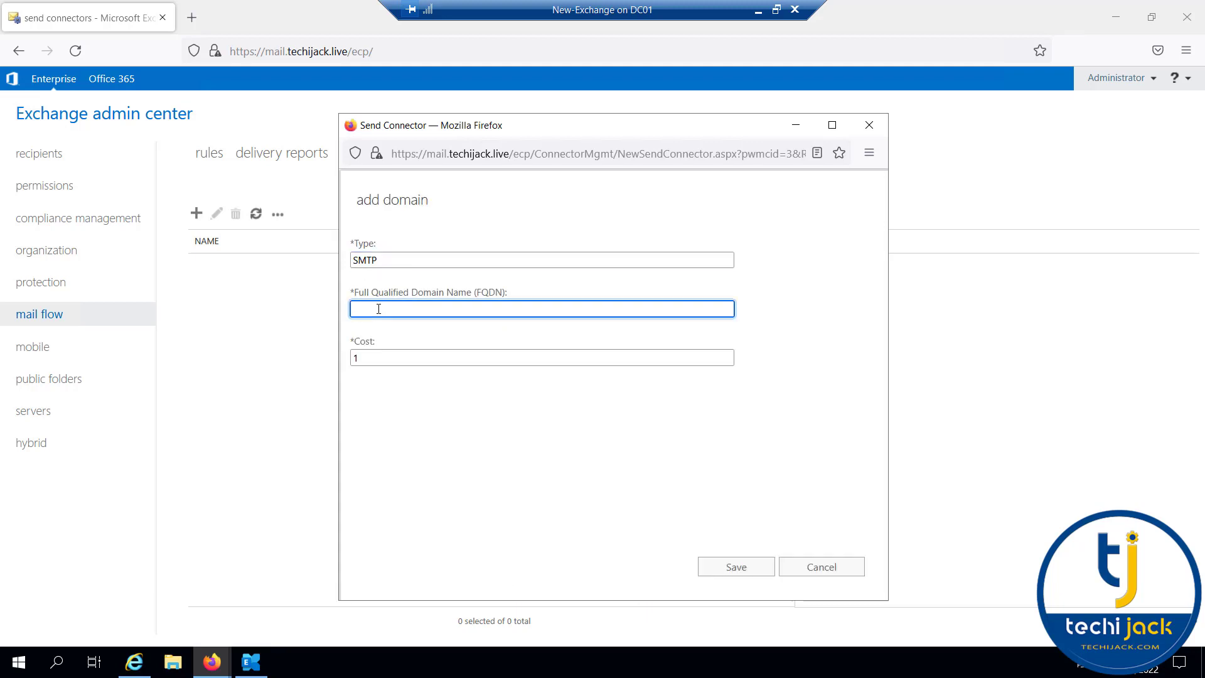
pyautogui.write('*')
pyautogui.click(725, 579)
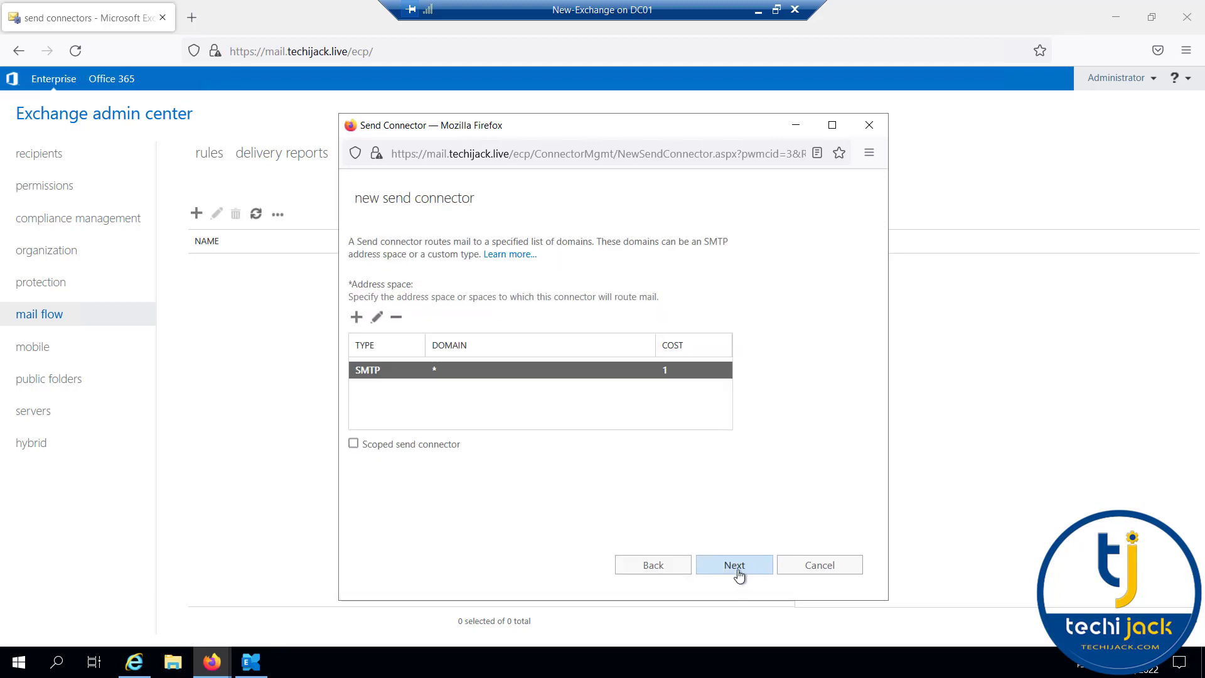
pyautogui.click(737, 573)
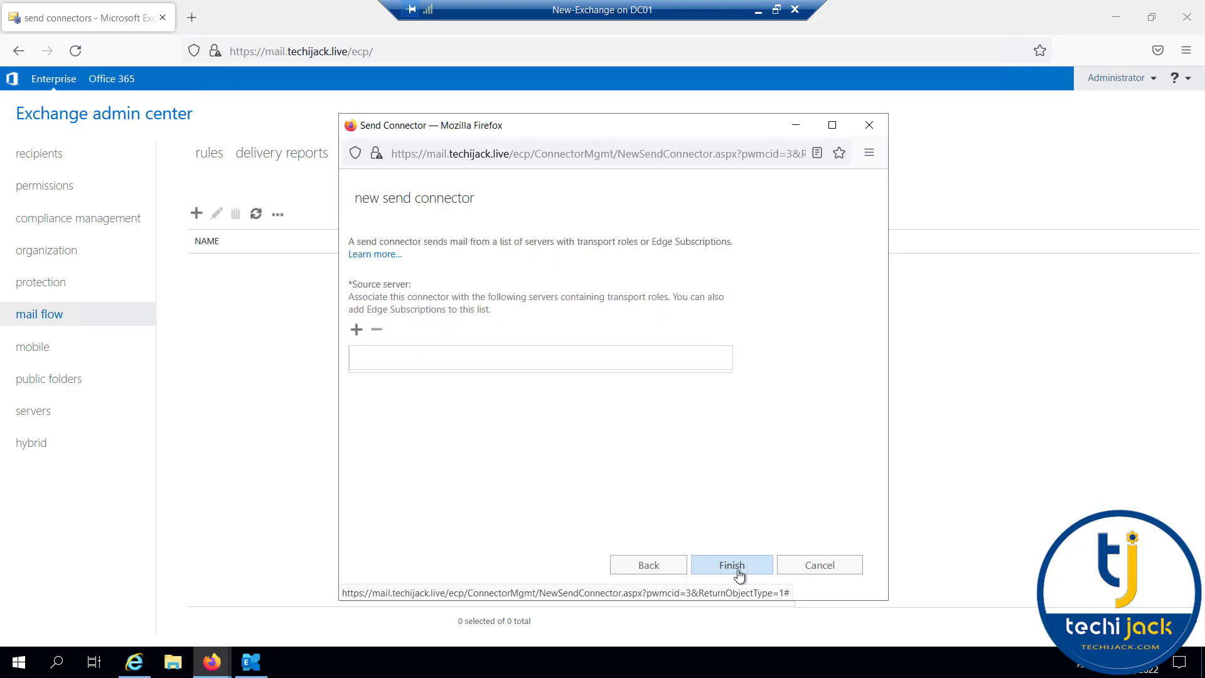
# Add EX02-2019 as the source server and finish creating the send connector
pyautogui.click(356, 331)
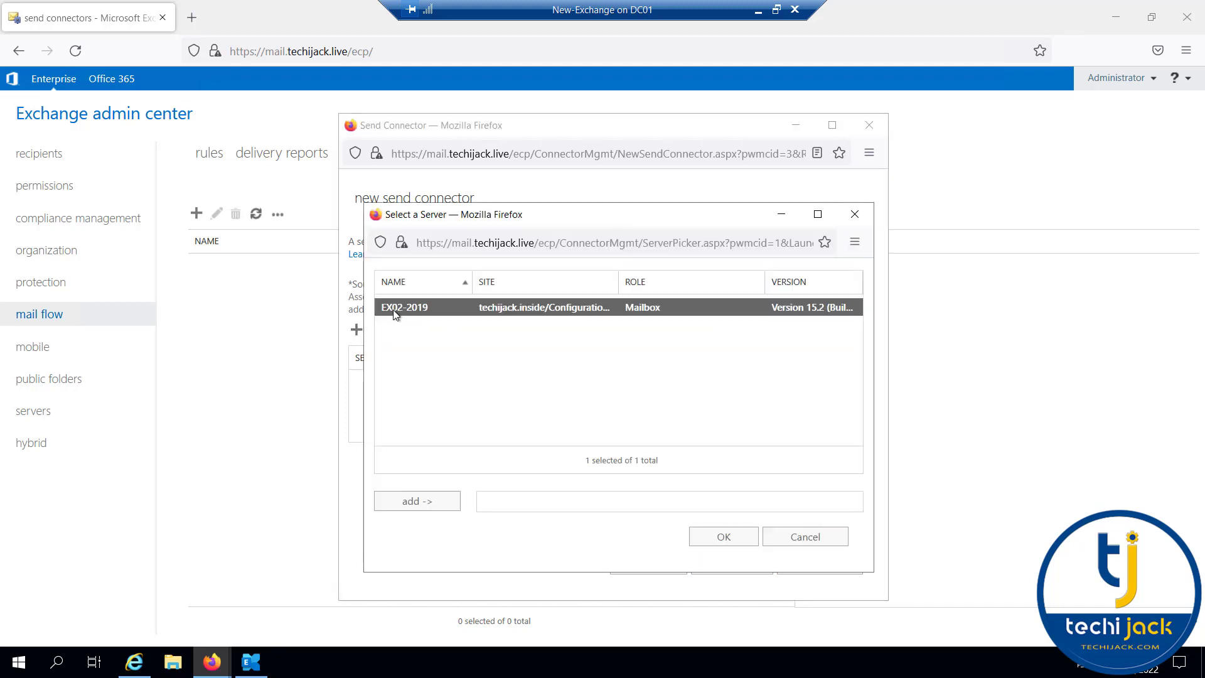
pyautogui.doubleClick(409, 314)
pyautogui.click(705, 539)
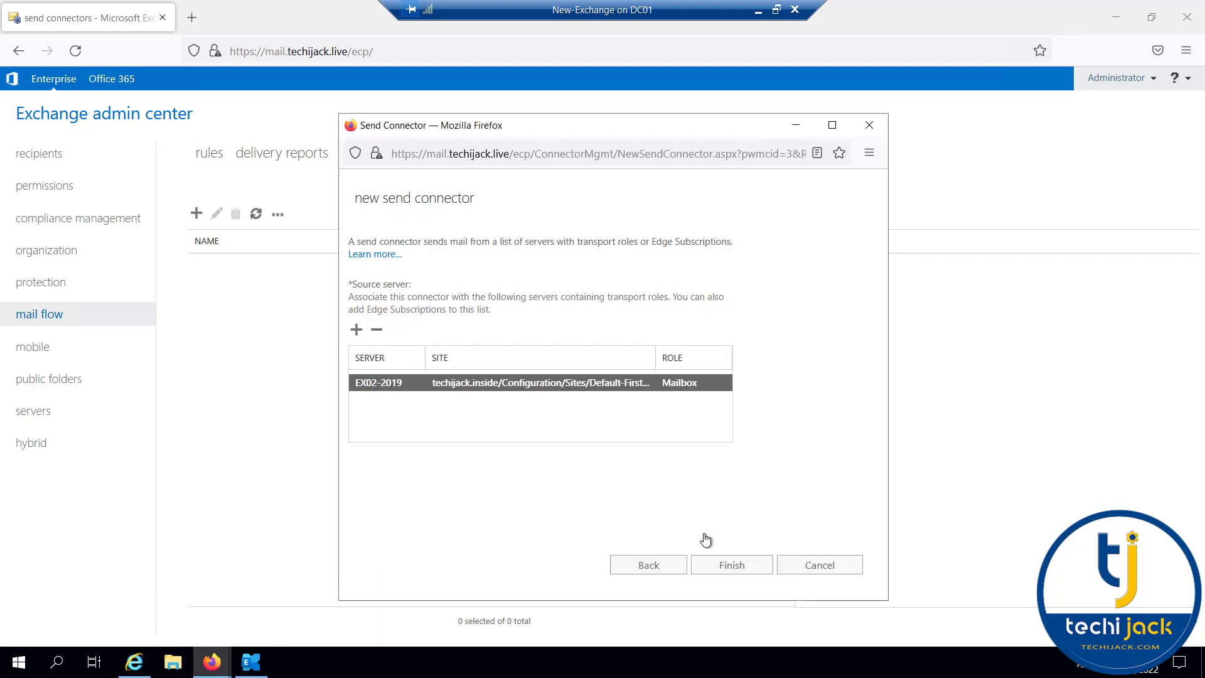
pyautogui.click(728, 565)
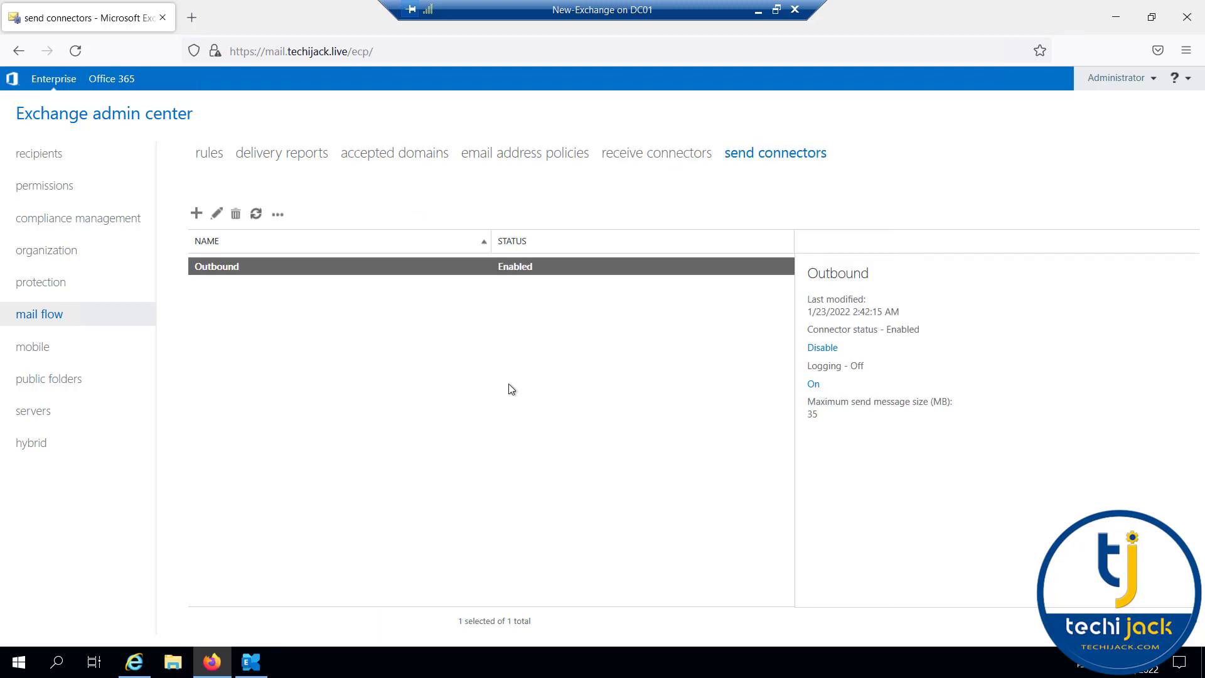